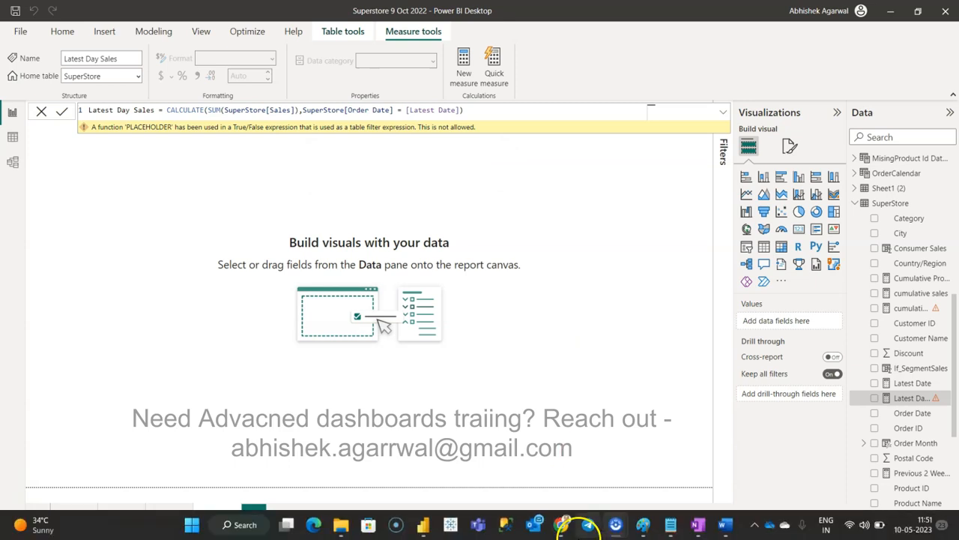
Switch to the Power BI Video Tutorials spreadsheet in the browser and go to the first empty row below the video list.
mouse_move(564, 526)
click(610, 460)
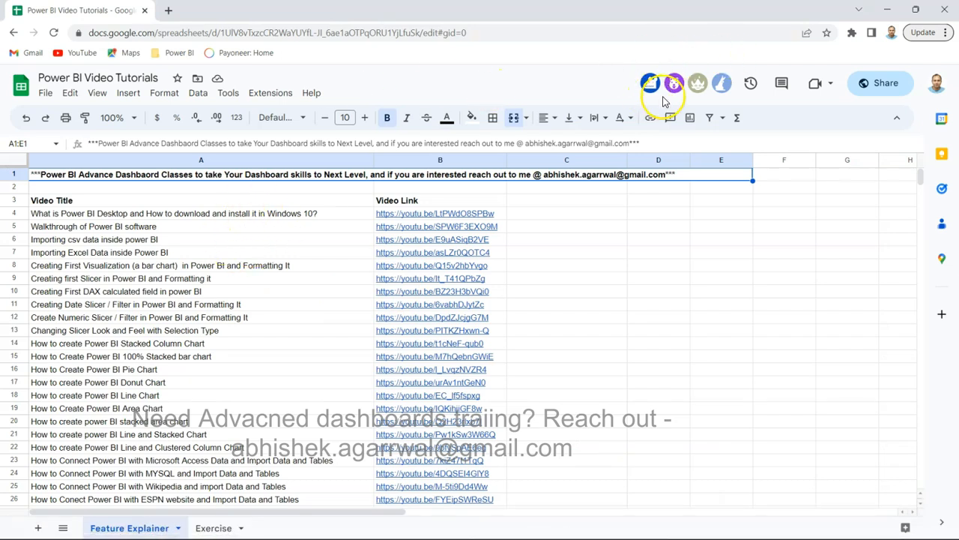
click(256, 268)
key(ctrl+Down)
key(Down)
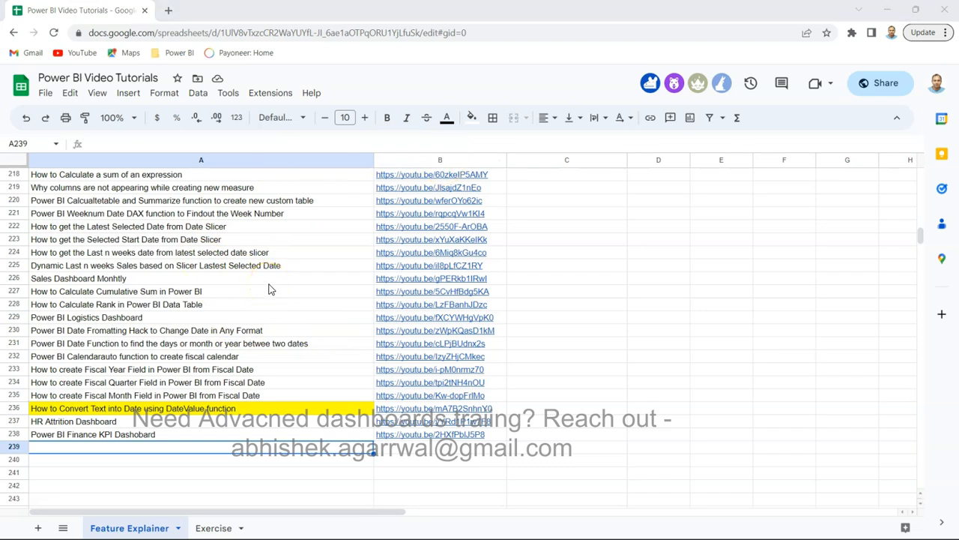
Switch back to Power BI Desktop and insert a line with VAR above CALCULATE in the Latest Day Sales formula.
key(alt+Tab)
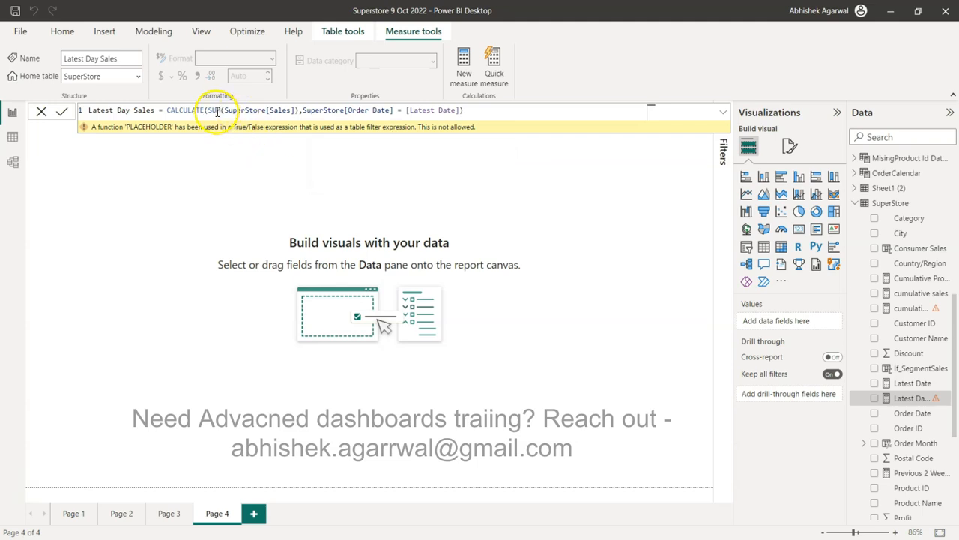
click(166, 110)
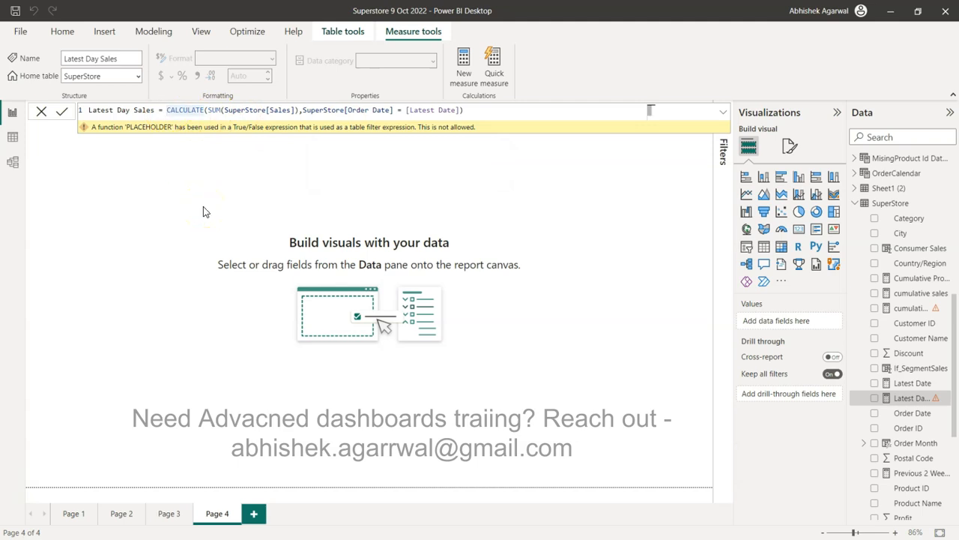
key(shift+Return)
key(shift+Return)
key(Up)
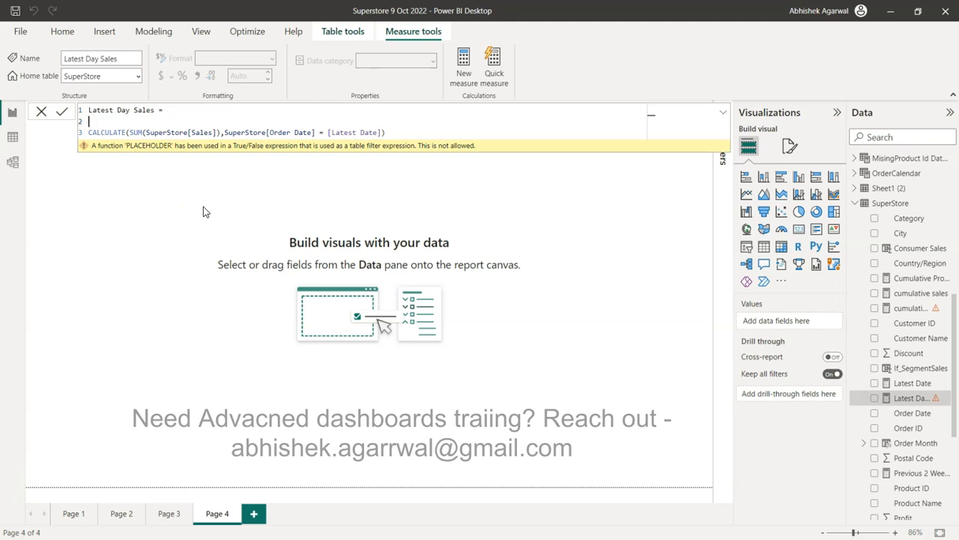
text(VAR)
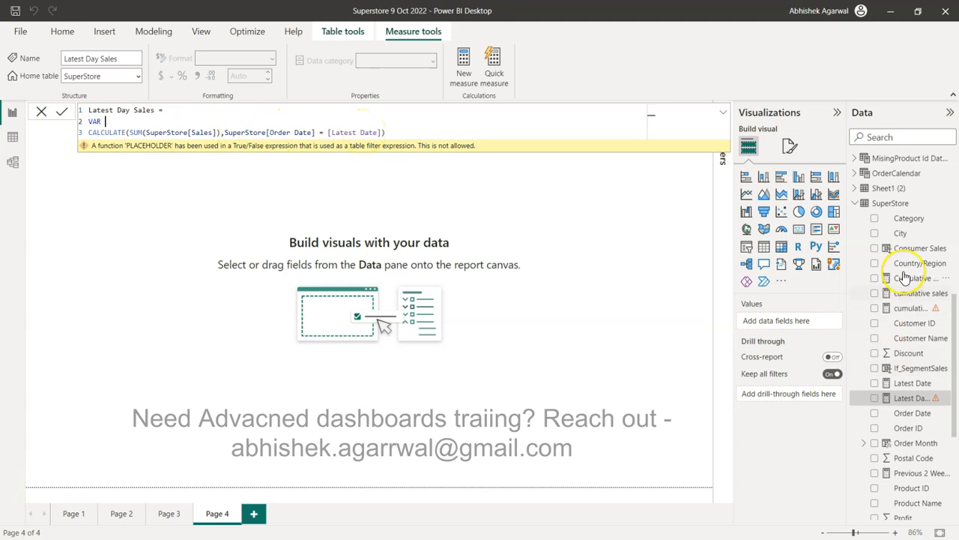
Add a card visual for the Latest Date measure, place it near the middle of Page 4 and widen it to fit the date.
click(912, 383)
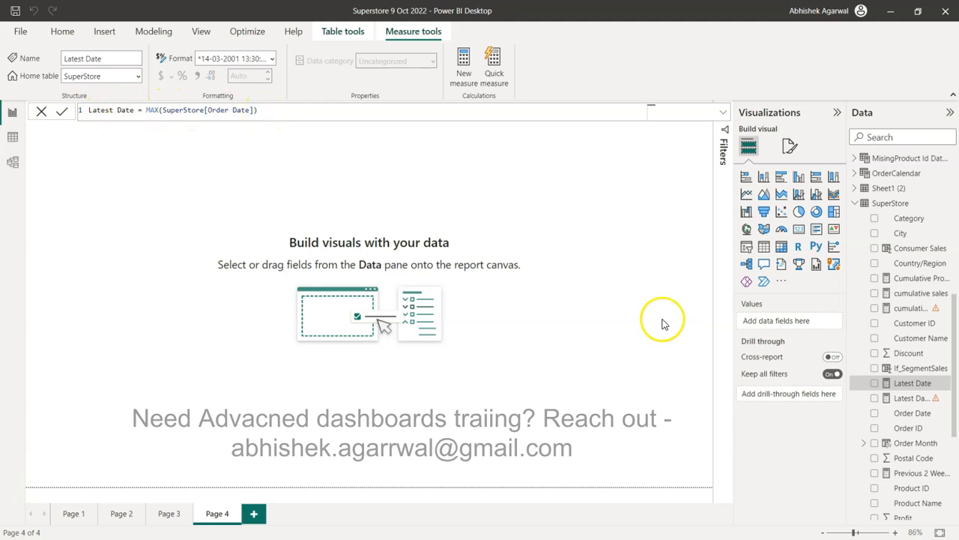
click(799, 230)
drag(120, 206, 439, 327)
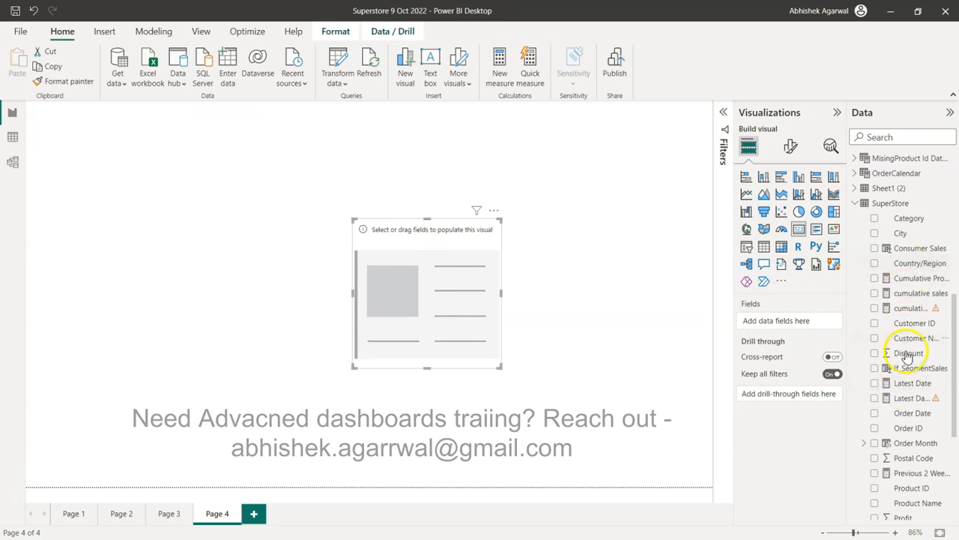
scroll(907, 292, down, 3)
drag(908, 308, 783, 320)
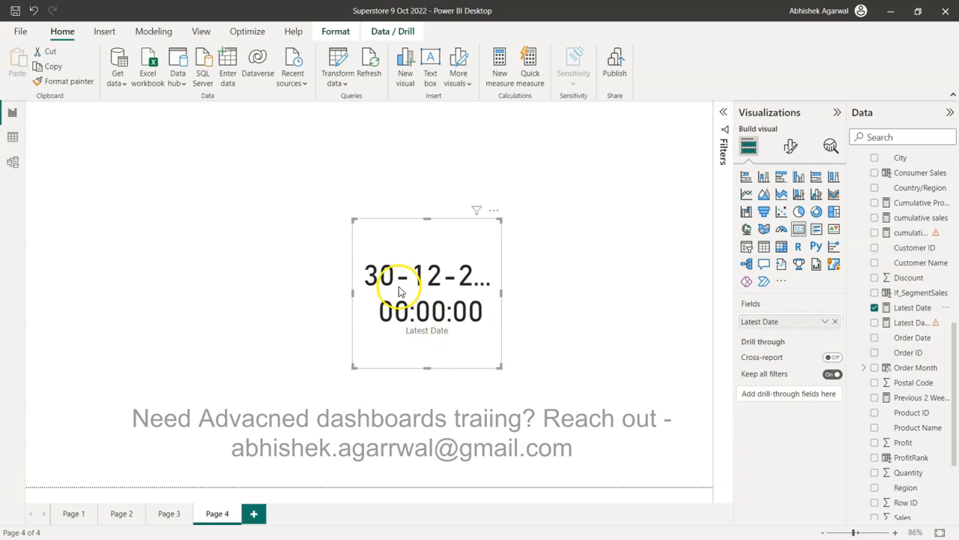
drag(501, 292, 589, 292)
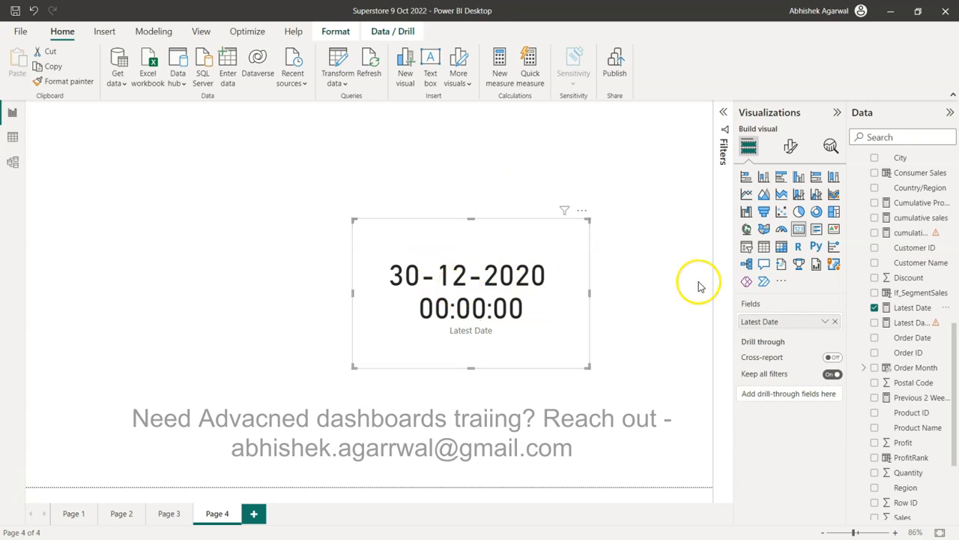
Define the variable _maxdate as [Latest Date] on the VAR line of the Latest Day Sales measure.
click(912, 307)
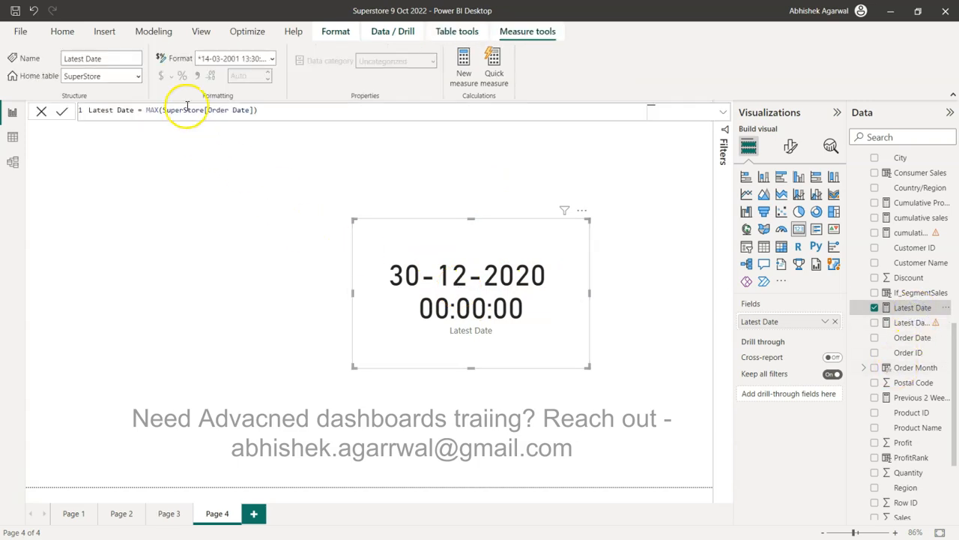
scroll(918, 404, down, 1)
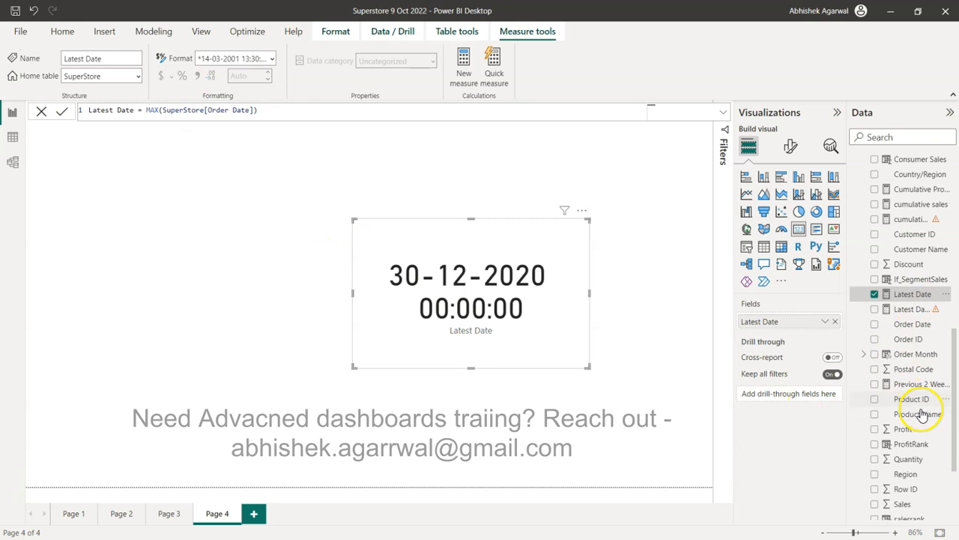
click(914, 307)
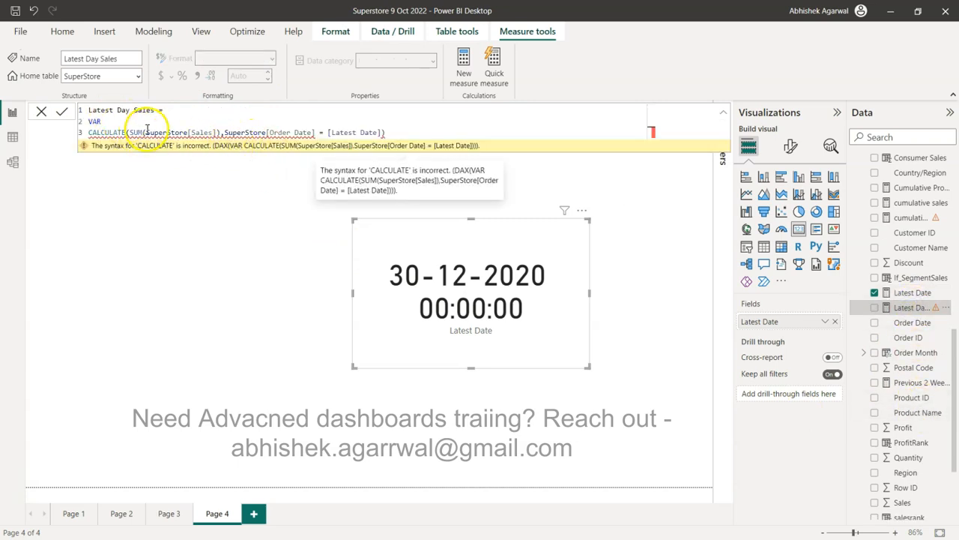
click(104, 123)
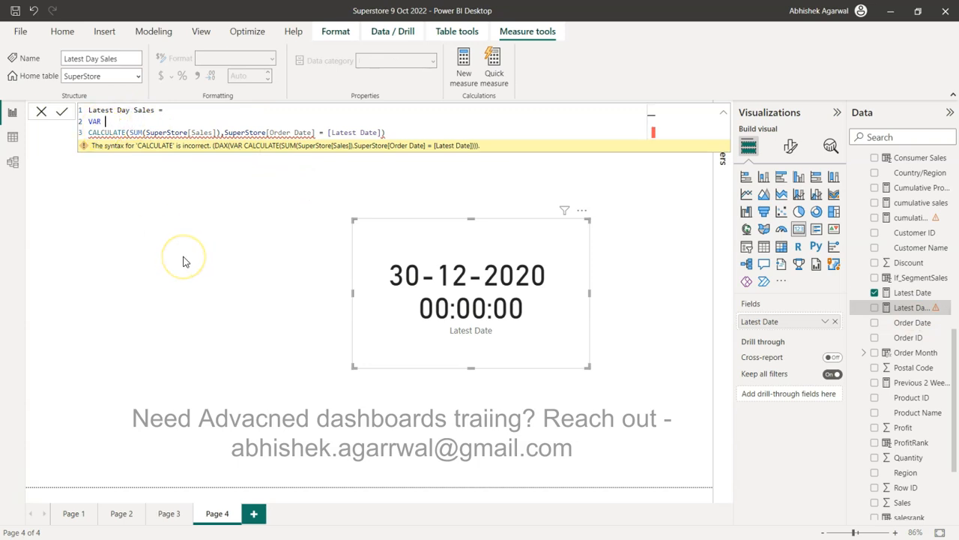
text(_maxdate =)
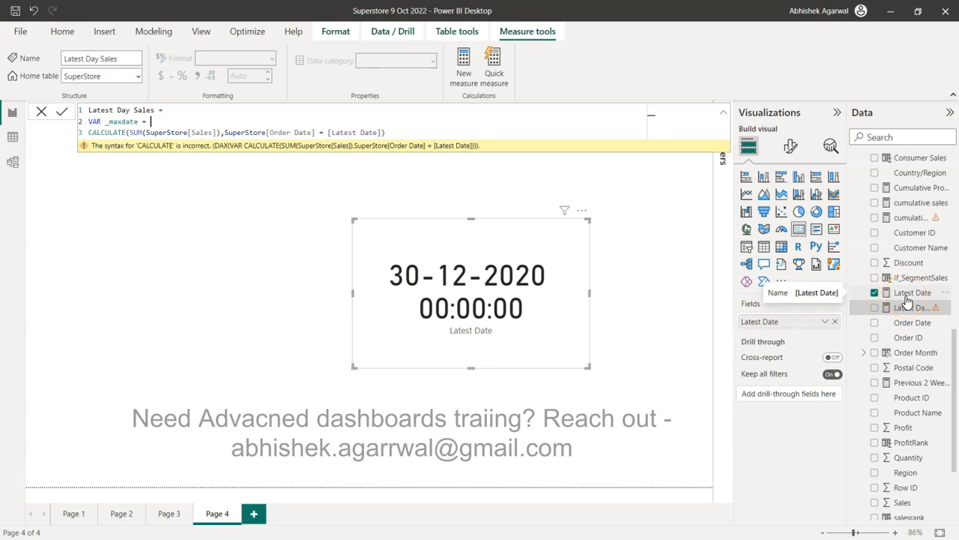
text(lat)
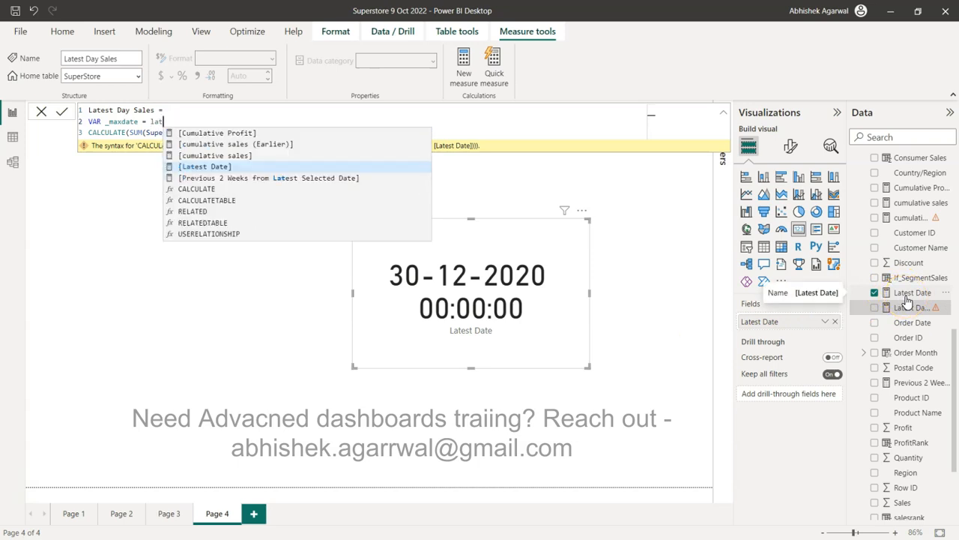
key(Tab)
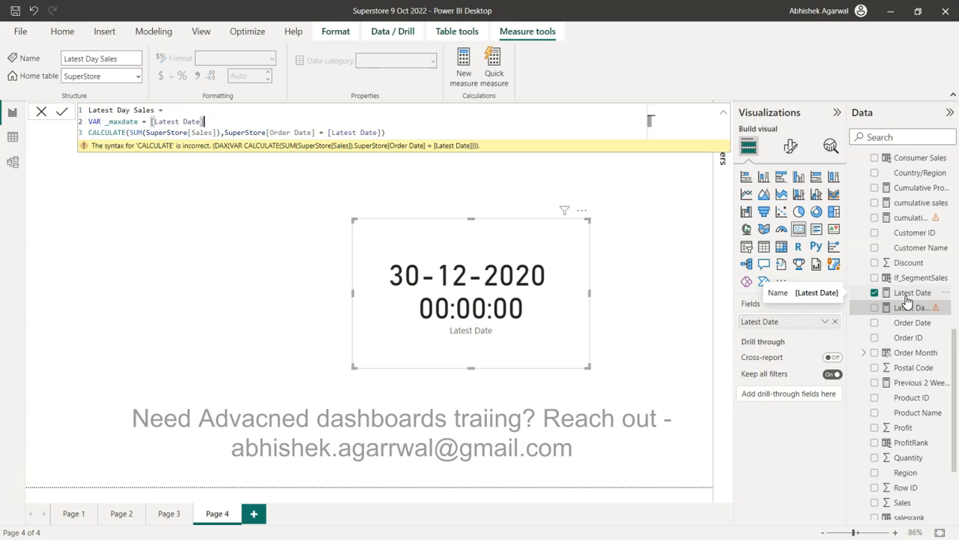
click(535, 365)
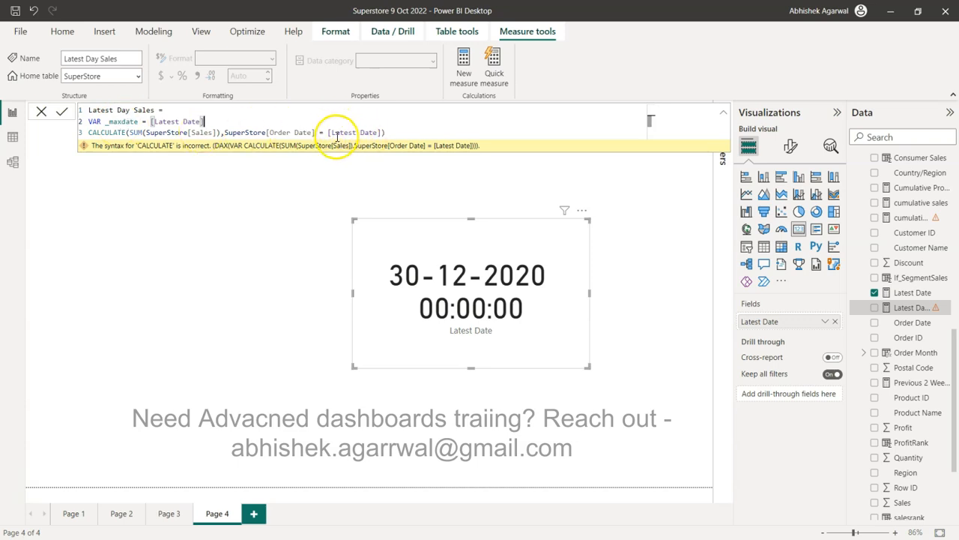
Replace [Latest Date] in the CALCULATE filter on Order Date with the variable _maxdate.
drag(327, 132, 384, 132)
key(BackSpace)
text(_ma)
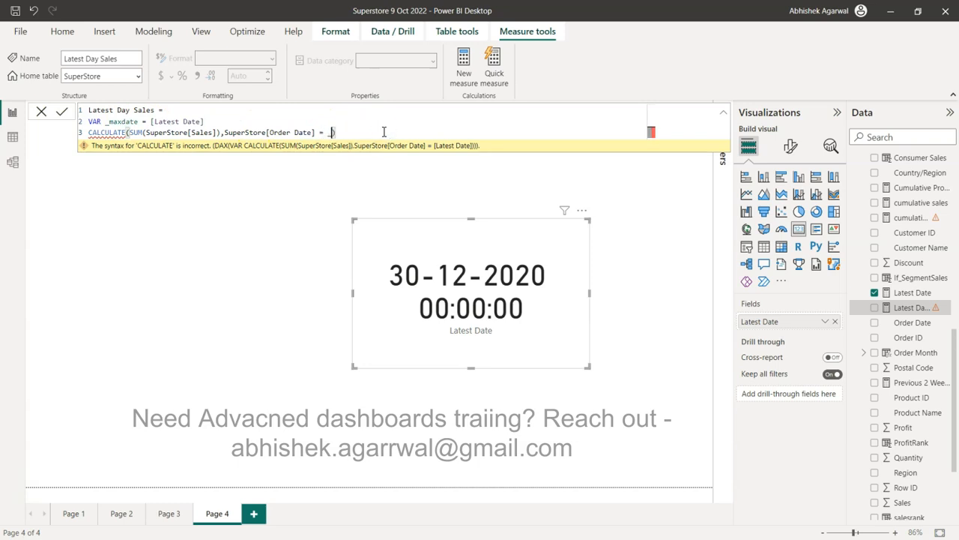
text(xdate)
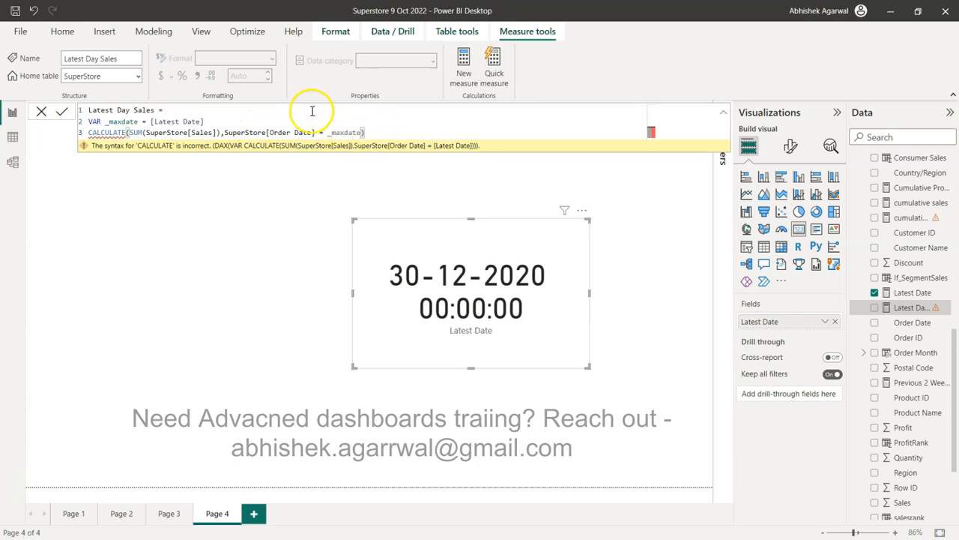
Insert a RETURN line between the variable definition and CALCULATE, and commit the Latest Day Sales measure.
click(264, 122)
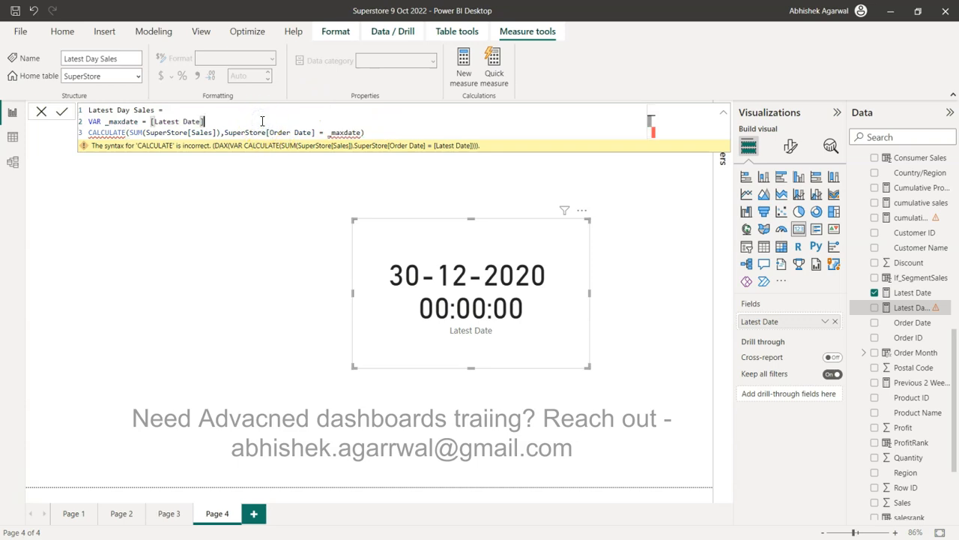
key(Return)
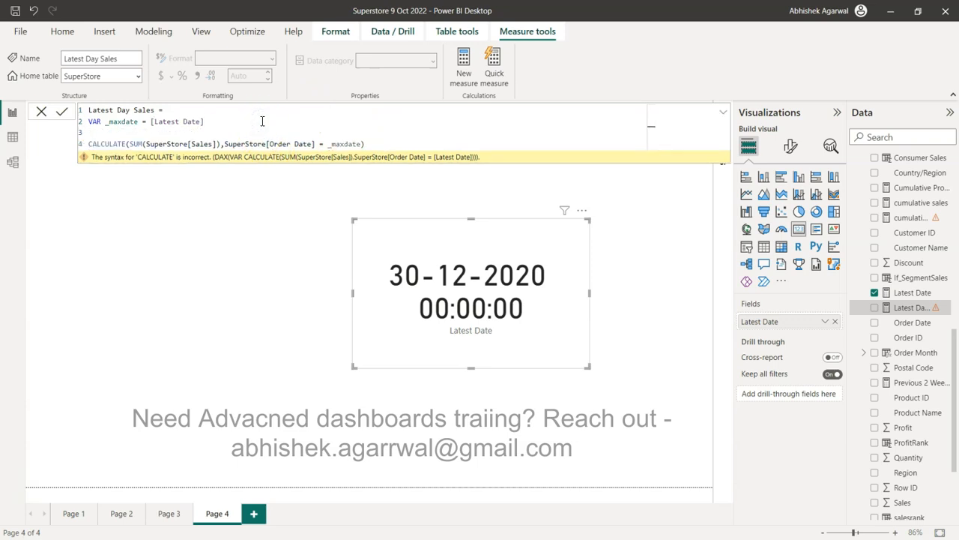
text(RETU)
key(BackSpace)
key(BackSpace)
text(URN)
click(386, 143)
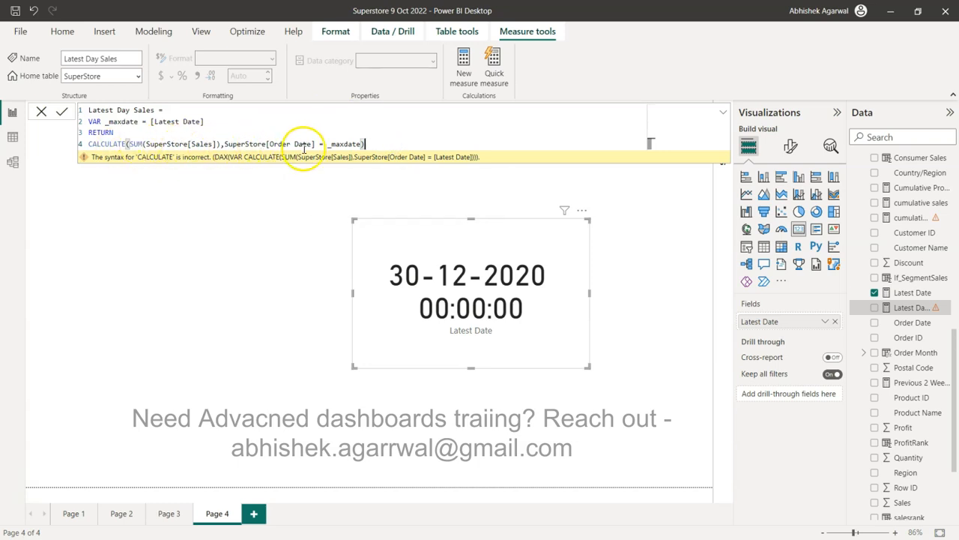
click(64, 111)
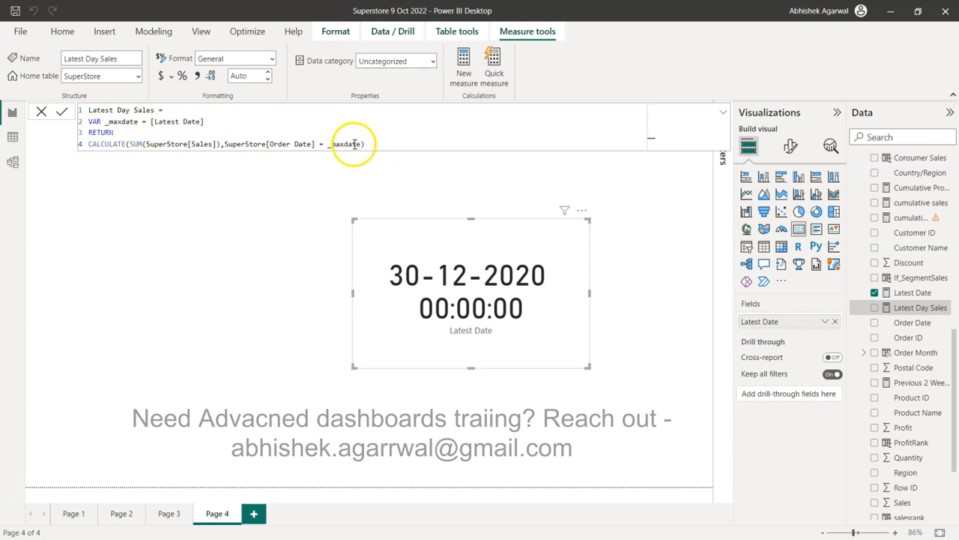
Add a second card visual on an empty part of Page 4 showing the Latest Day Sales measure.
click(318, 188)
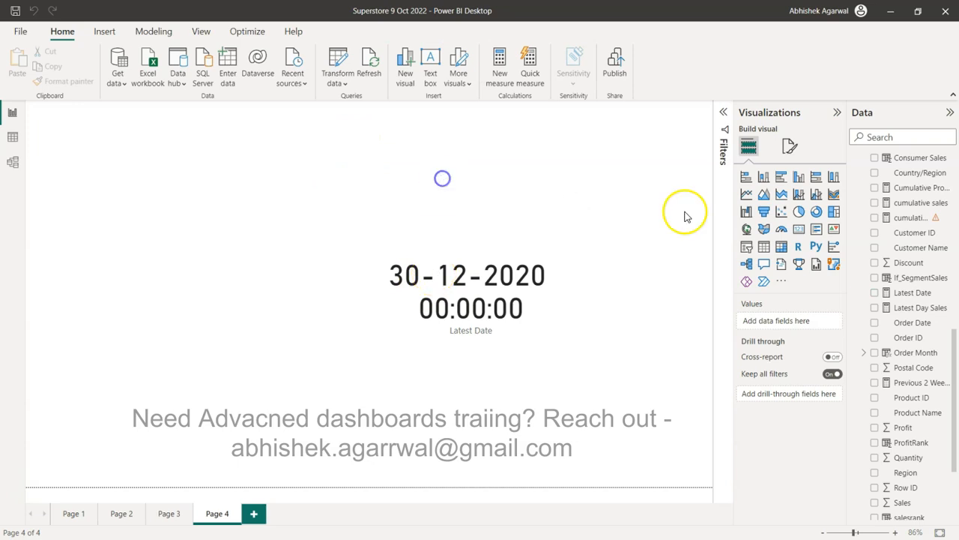
click(799, 230)
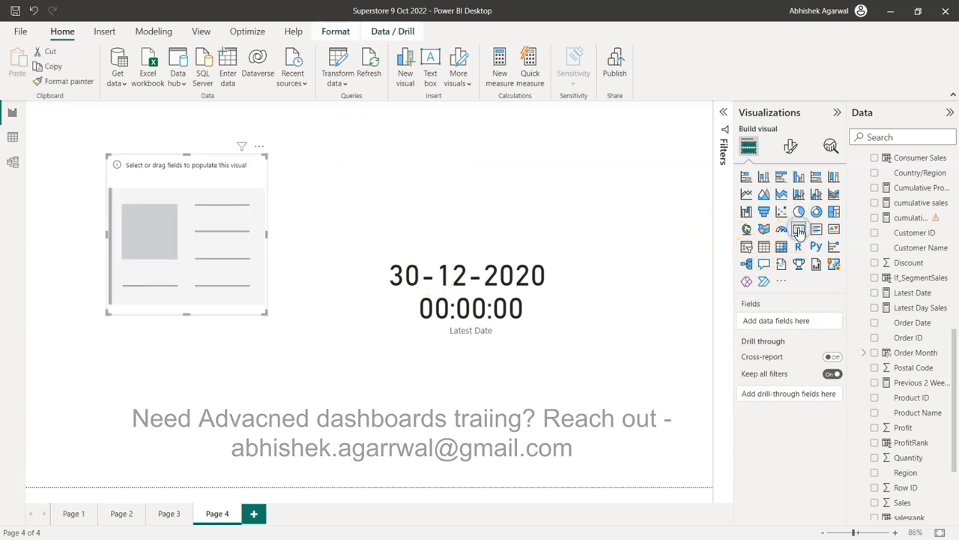
click(873, 308)
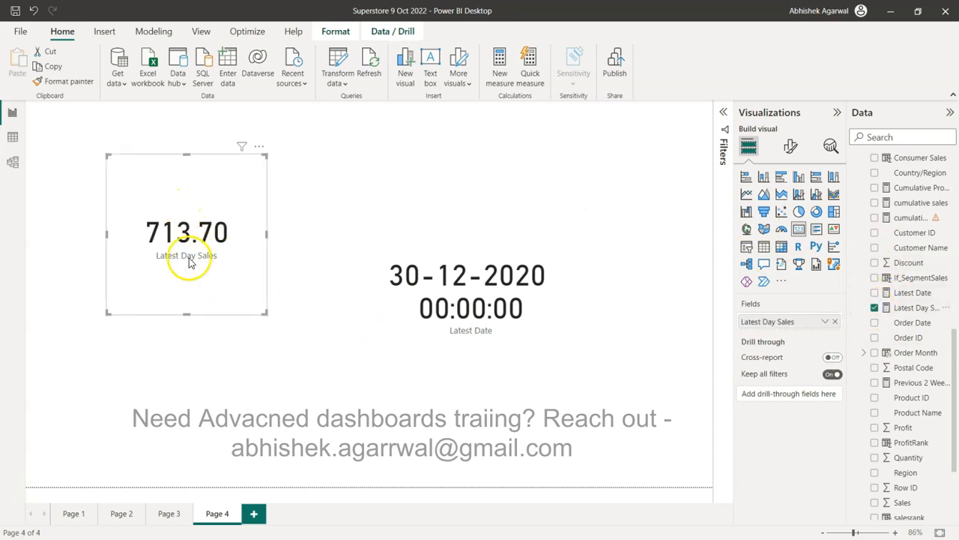